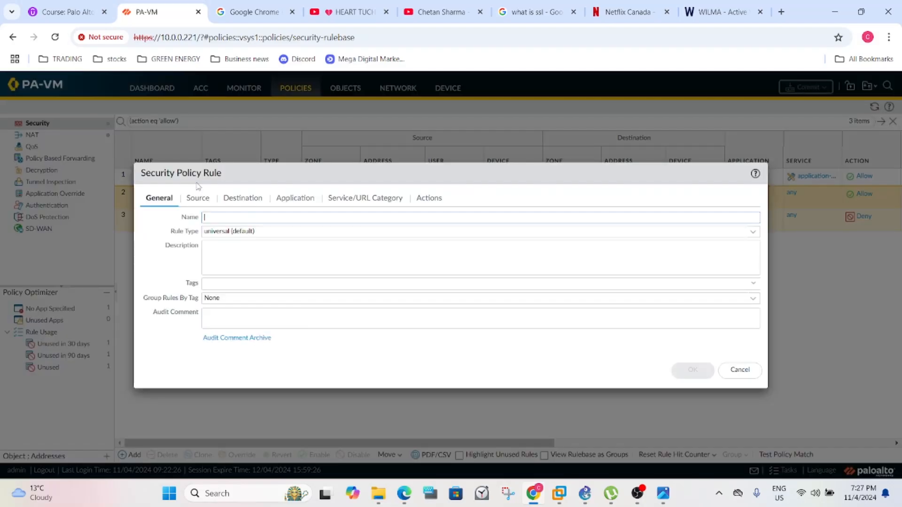
- Name the new security policy rule New_Policy1
{"action": "mouse_move", "coordinate": [236, 216]}
{"action": "type", "text": "New_Policy!"}
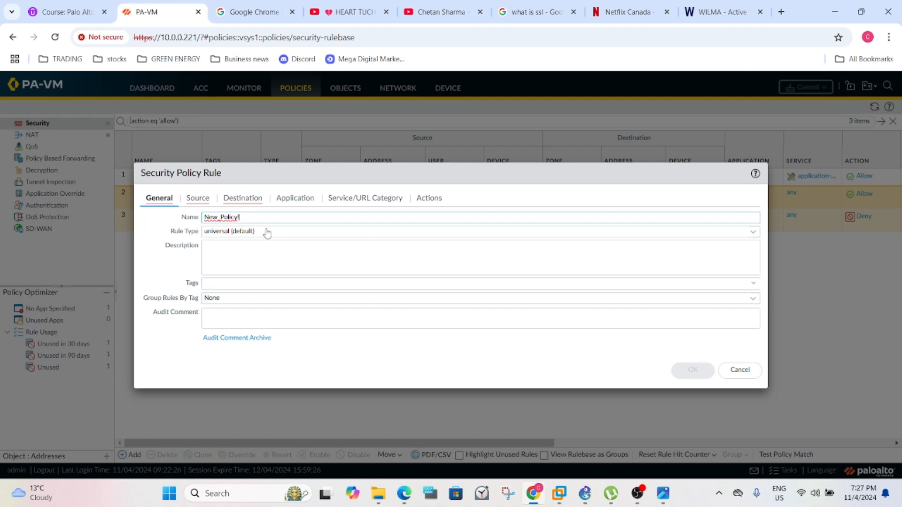
{"action": "key", "text": "BackSpace"}
- Set the rule's source to the Inside zone and the source address 192.168.0.101
{"action": "left_click", "coordinate": [207, 205]}
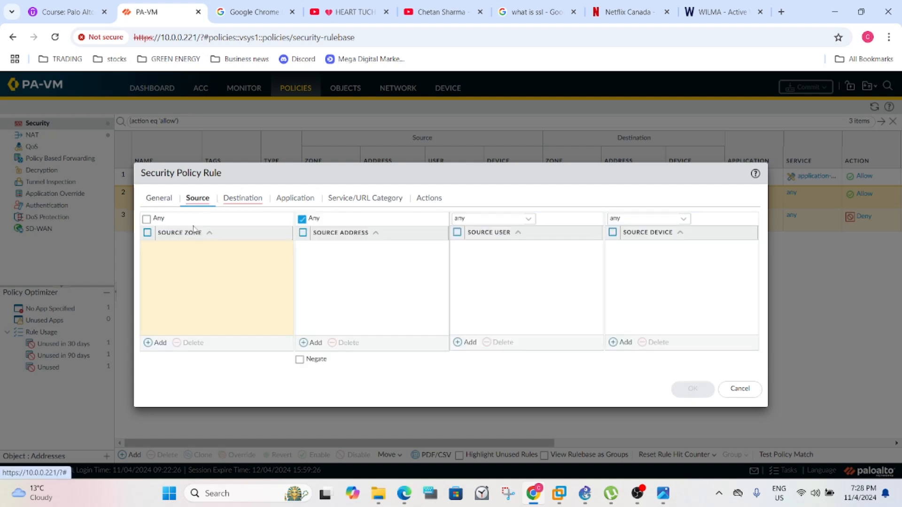
{"action": "left_click", "coordinate": [148, 343]}
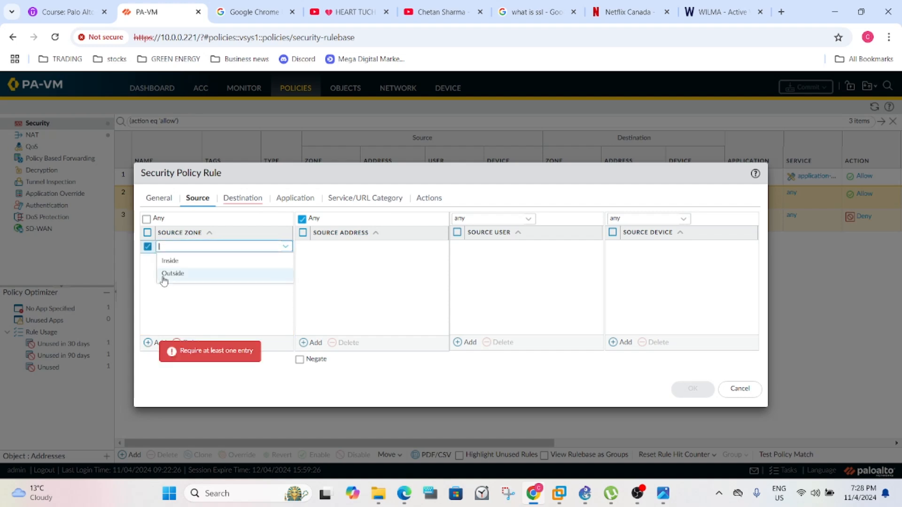
{"action": "left_click", "coordinate": [169, 261]}
{"action": "left_click", "coordinate": [210, 296]}
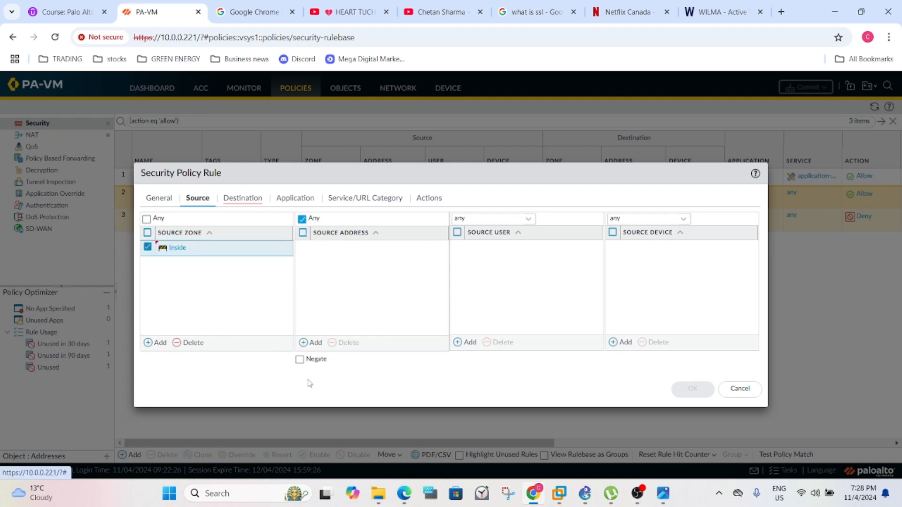
{"action": "left_click", "coordinate": [303, 233]}
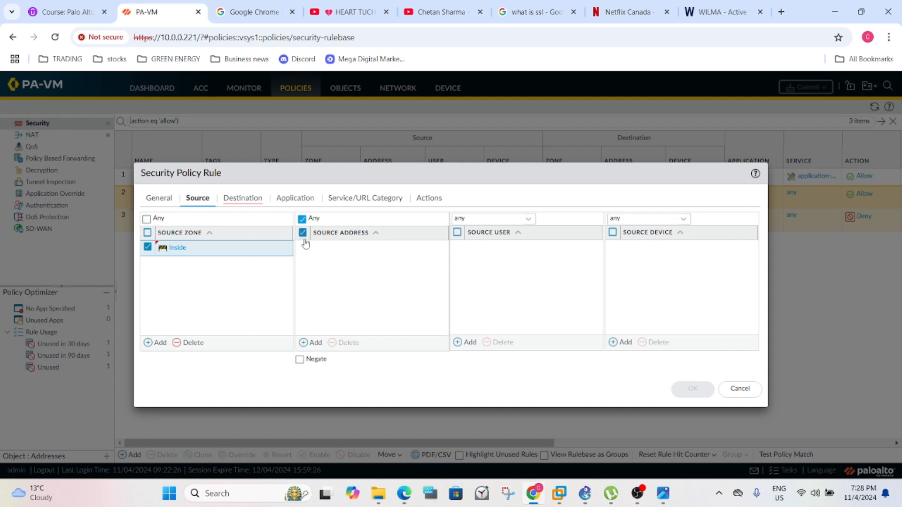
{"action": "left_click", "coordinate": [312, 342]}
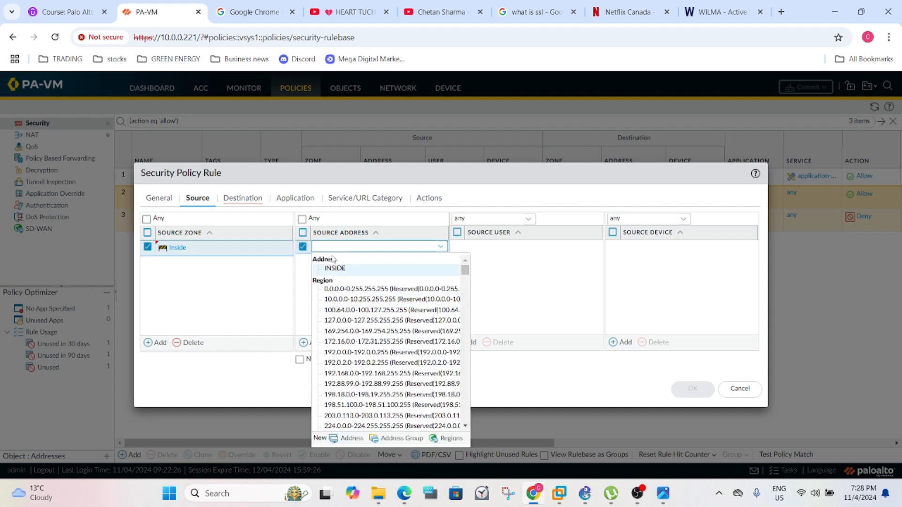
{"action": "type", "text": "192.168.0.101"}
{"action": "left_click", "coordinate": [355, 297]}
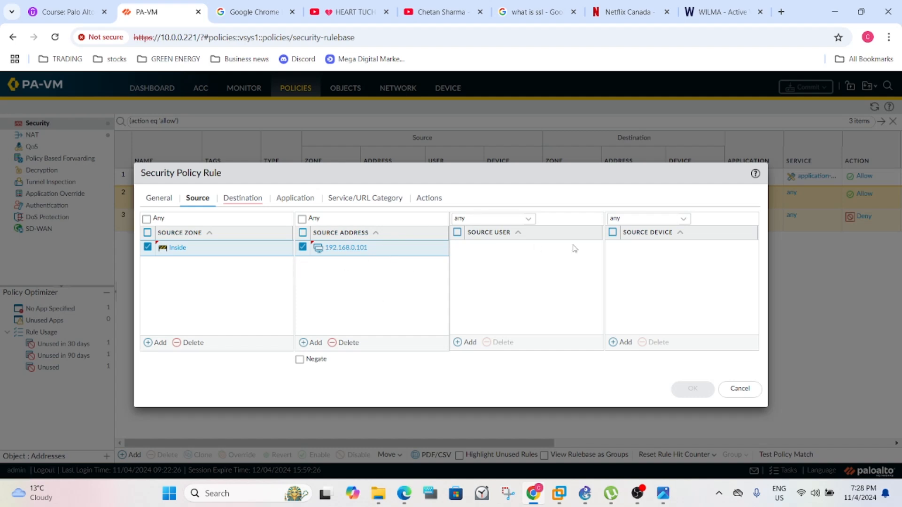
- Set the security rule's action to Deny
{"action": "left_click", "coordinate": [242, 197]}
{"action": "left_click", "coordinate": [365, 197]}
{"action": "left_click", "coordinate": [429, 198]}
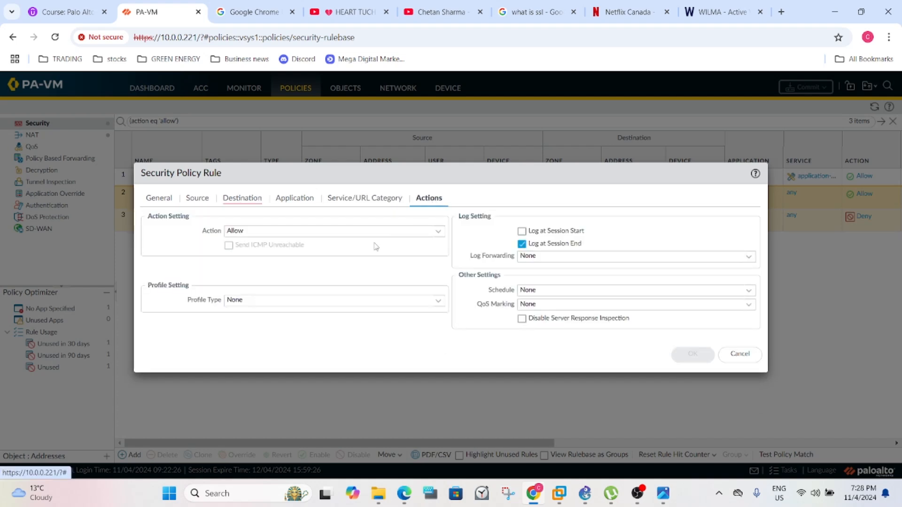
{"action": "left_click", "coordinate": [384, 231]}
{"action": "left_click", "coordinate": [443, 233]}
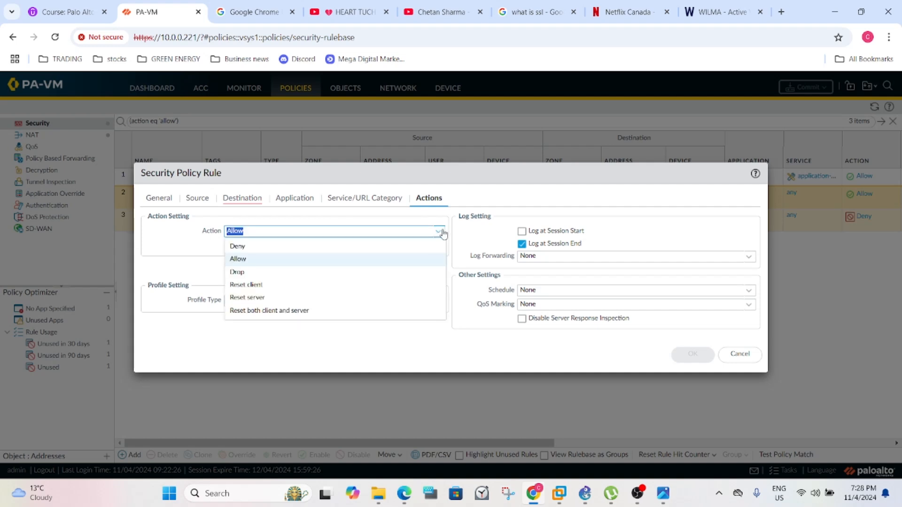
{"action": "left_click", "coordinate": [319, 247]}
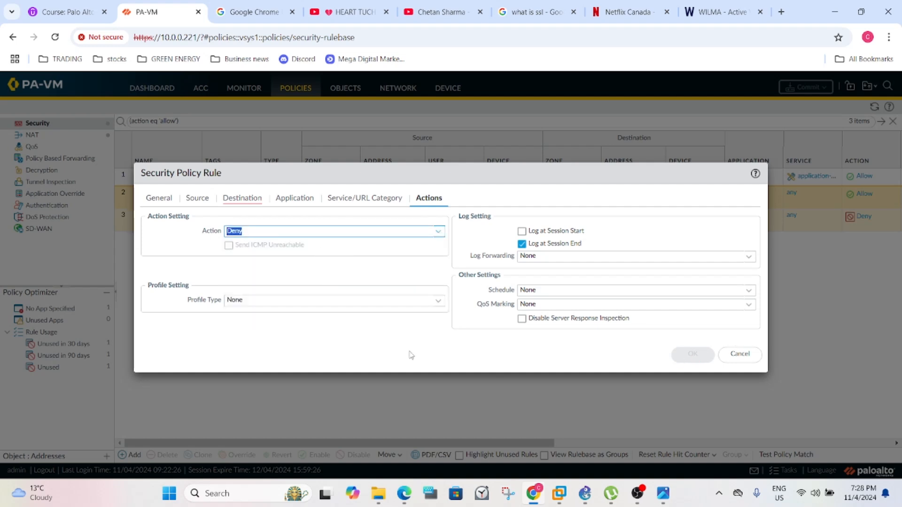
{"action": "left_click", "coordinate": [428, 343]}
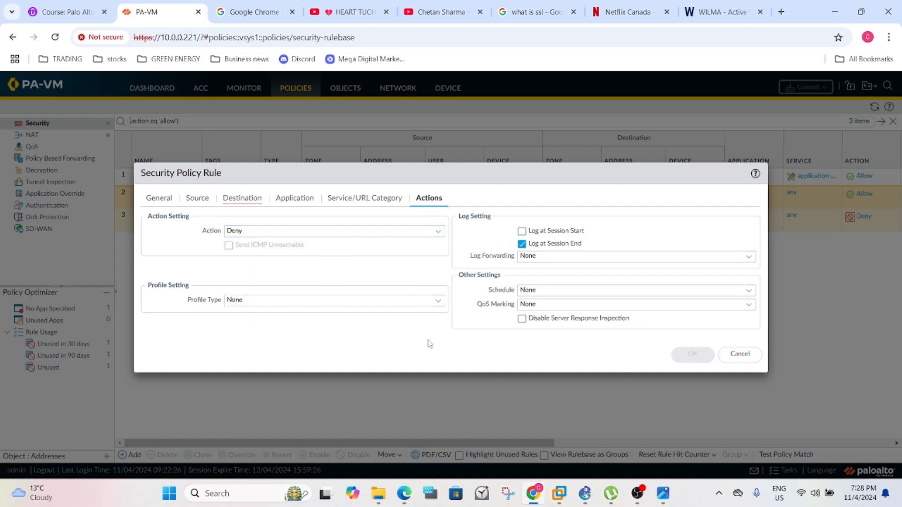
- Add Outside as the rule's destination zone, leaving the destination address as Any
{"action": "left_click", "coordinate": [236, 201]}
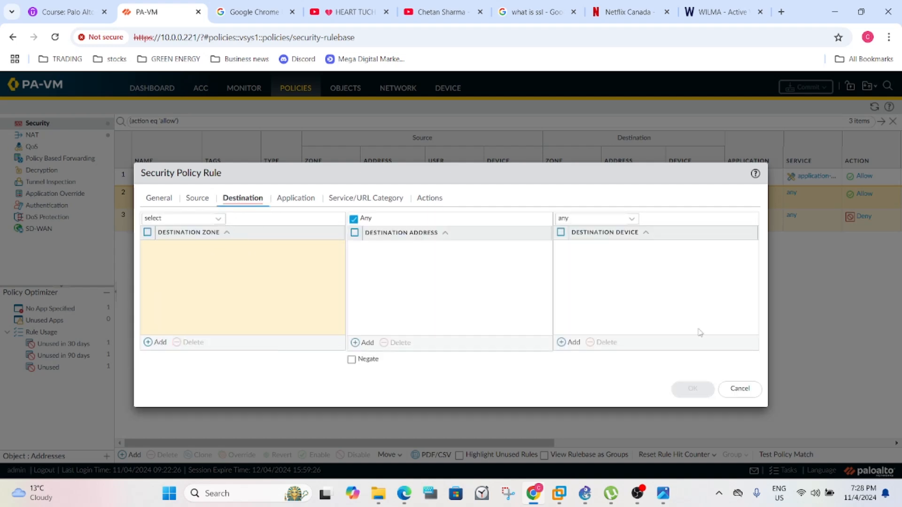
{"action": "left_click", "coordinate": [437, 203]}
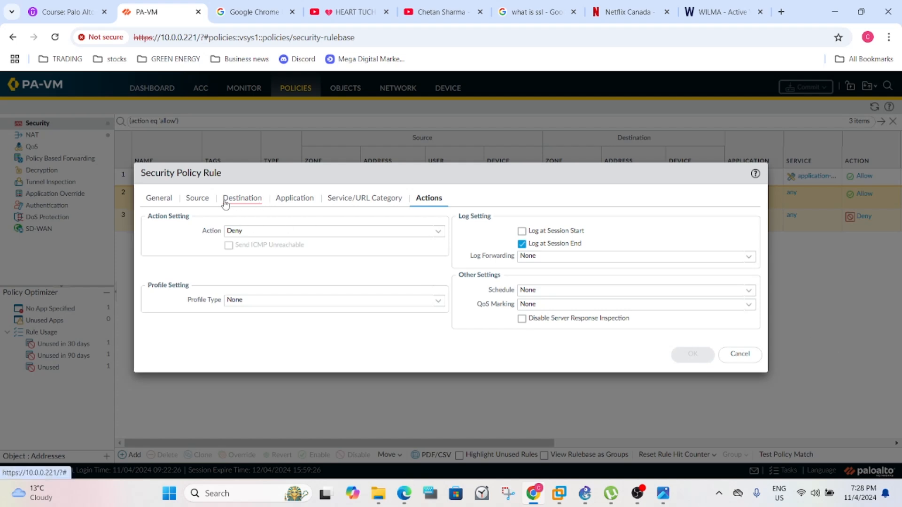
{"action": "left_click", "coordinate": [225, 200]}
{"action": "left_click", "coordinate": [148, 342]}
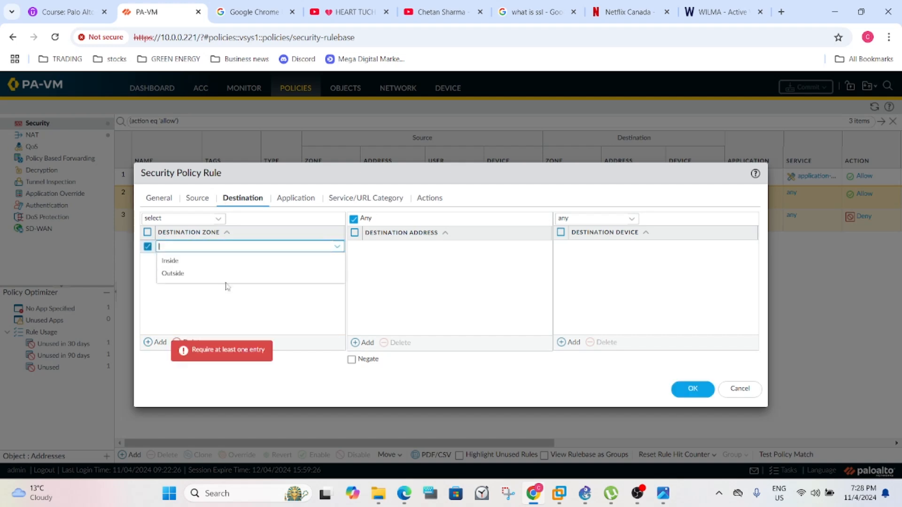
{"action": "left_click", "coordinate": [185, 274]}
{"action": "left_click", "coordinate": [287, 308]}
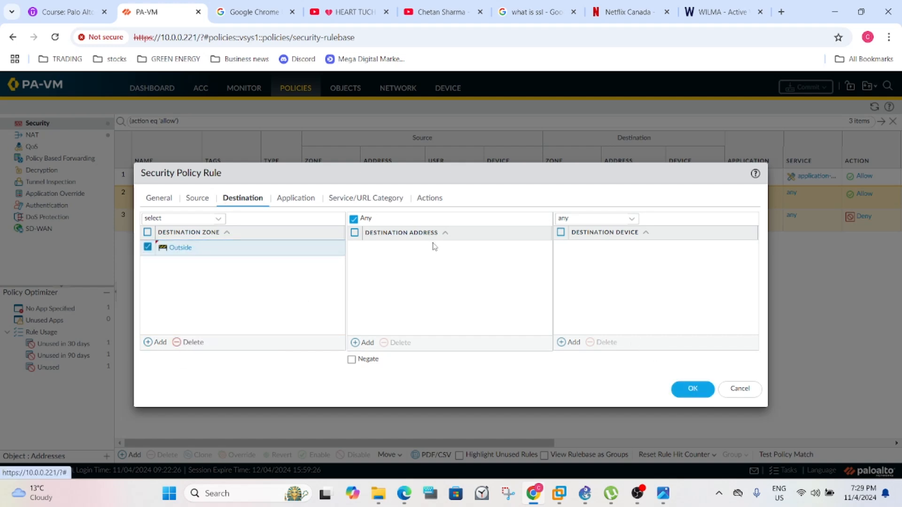
- Save the security rule and commit all changes to the firewall
{"action": "left_click", "coordinate": [702, 392]}
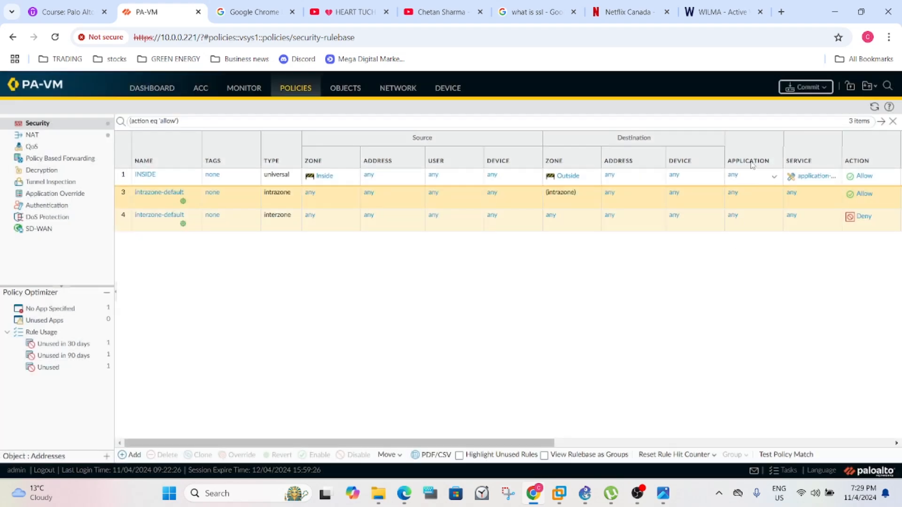
{"action": "left_click", "coordinate": [794, 93]}
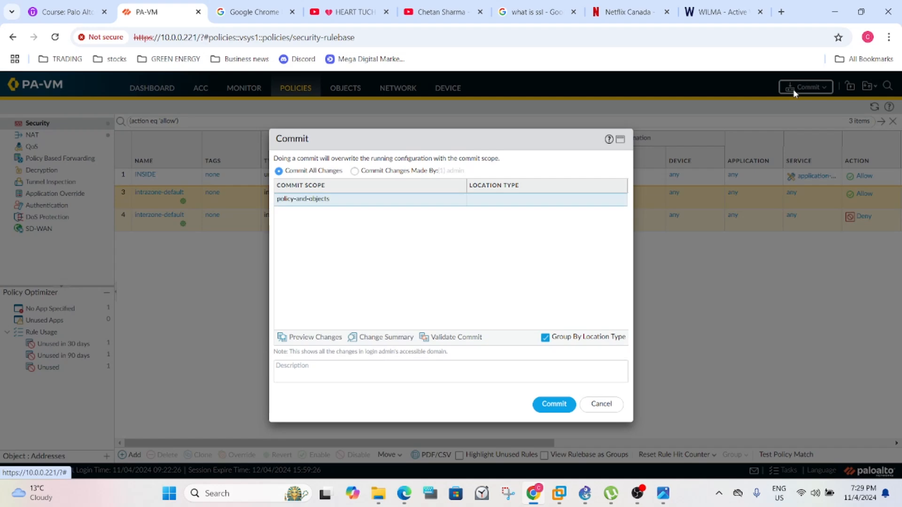
{"action": "left_click", "coordinate": [566, 405]}
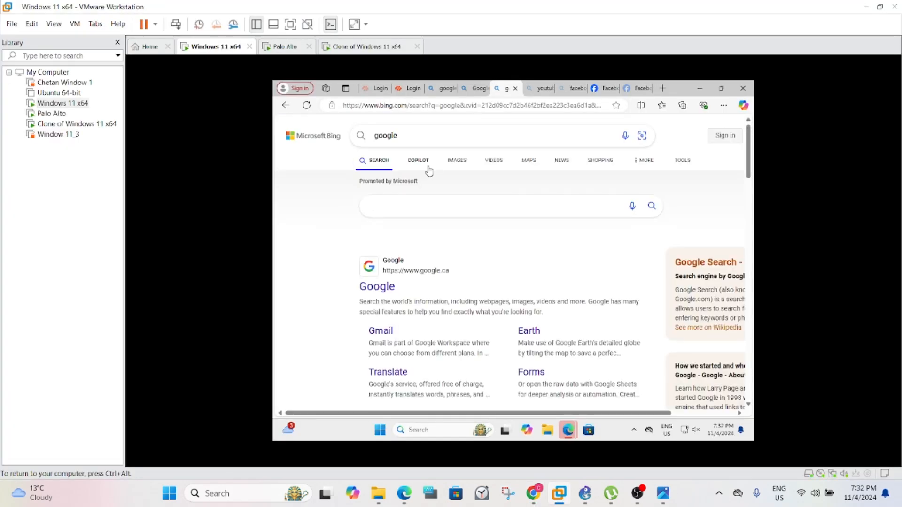
- Test web access in the VMware Workstation Windows guests by opening the Google and CTV News results and viewing the CBC, CTV and Facebook pages
{"action": "left_click", "coordinate": [374, 285]}
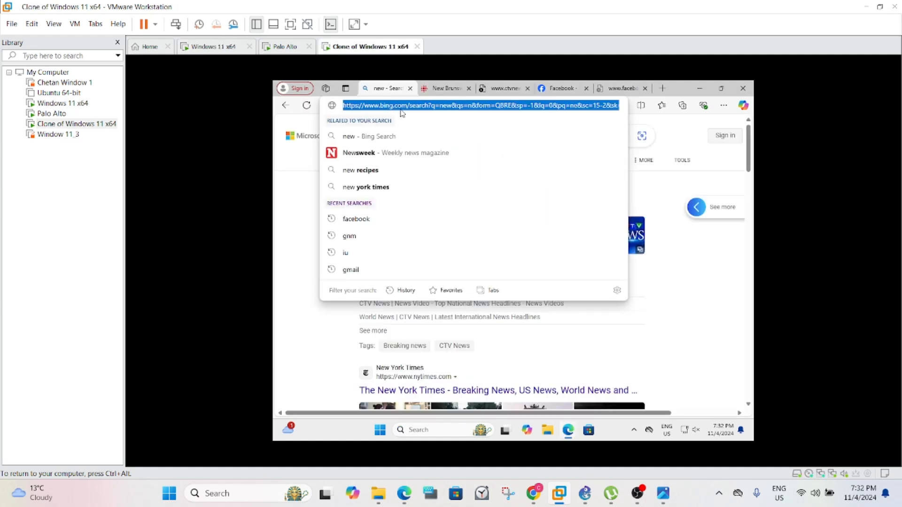
{"action": "left_click", "coordinate": [314, 243]}
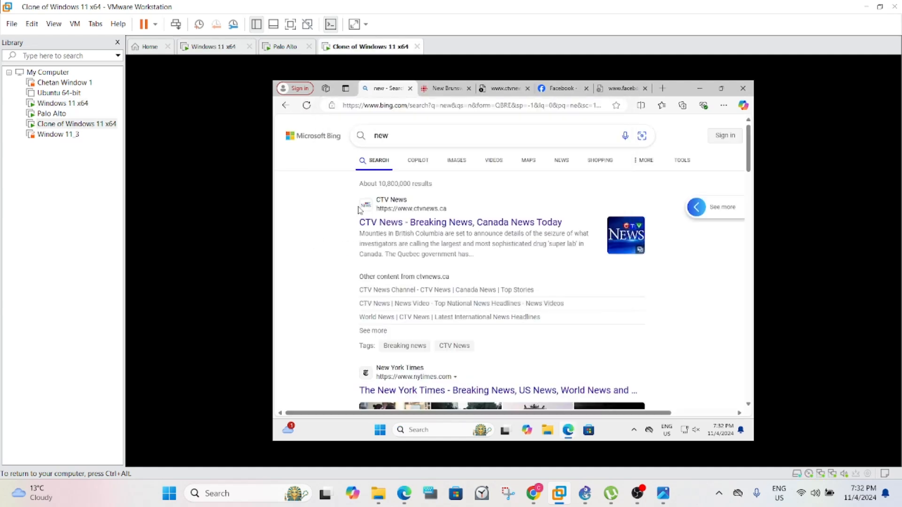
{"action": "left_click", "coordinate": [400, 229]}
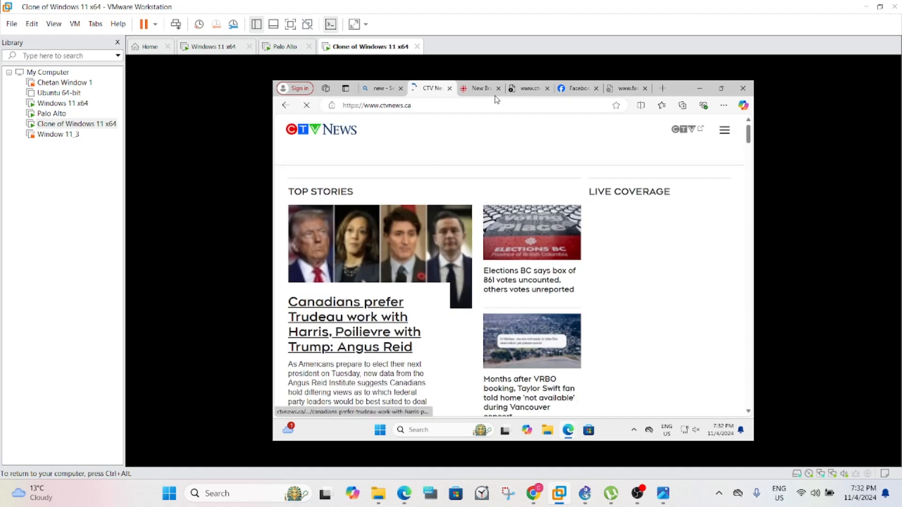
{"action": "left_click", "coordinate": [484, 89]}
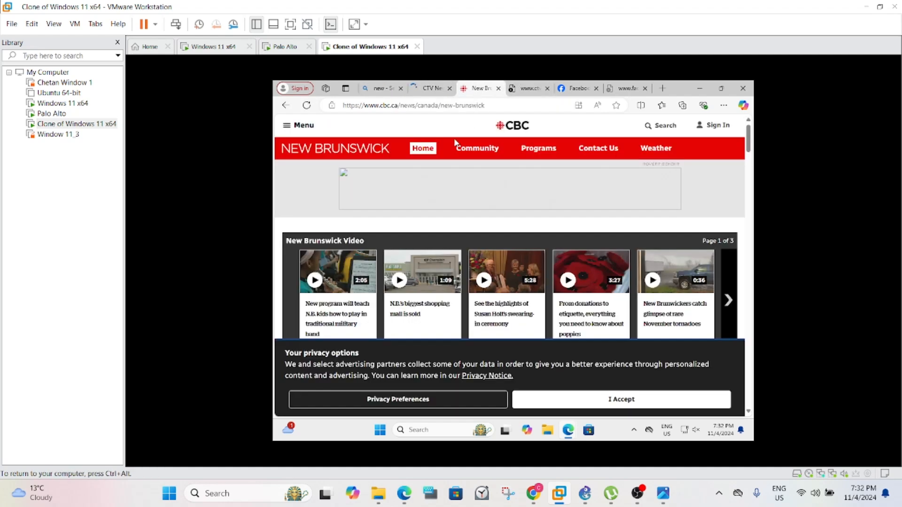
{"action": "left_click", "coordinate": [517, 92]}
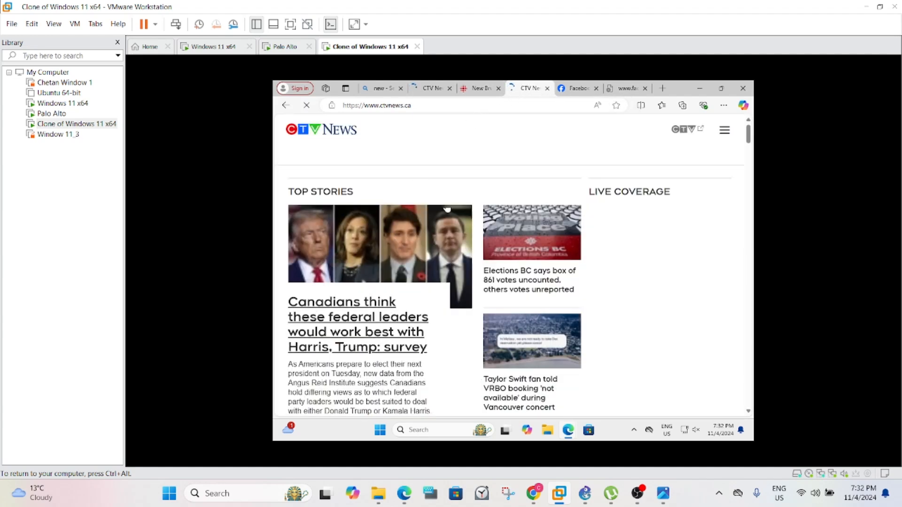
{"action": "left_click", "coordinate": [576, 89]}
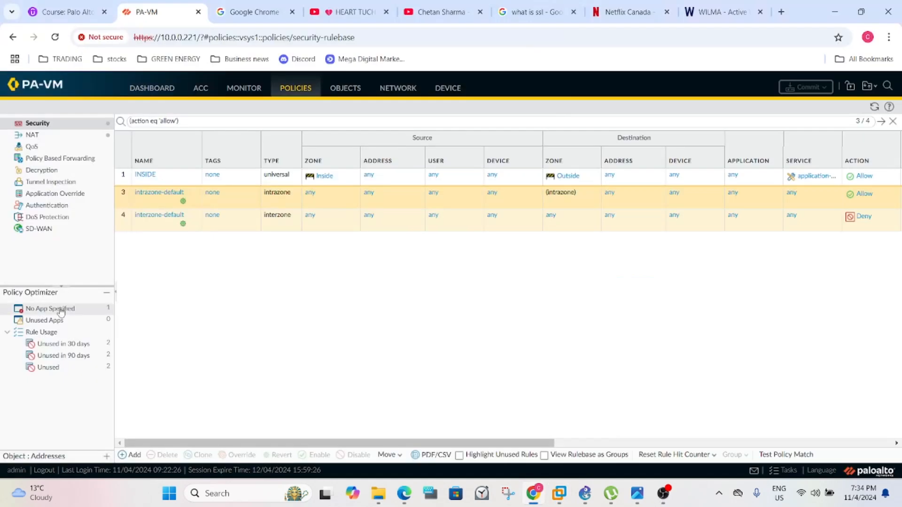
- Examine the firewall's rule usage and review New_Policy1's action, service, application, destination and source settings without changing them
{"action": "left_click", "coordinate": [46, 333]}
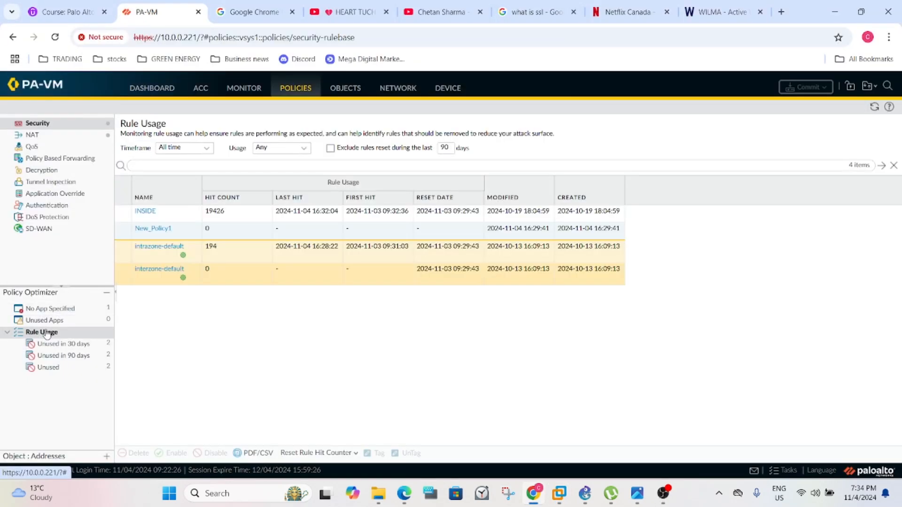
{"action": "left_click", "coordinate": [151, 229]}
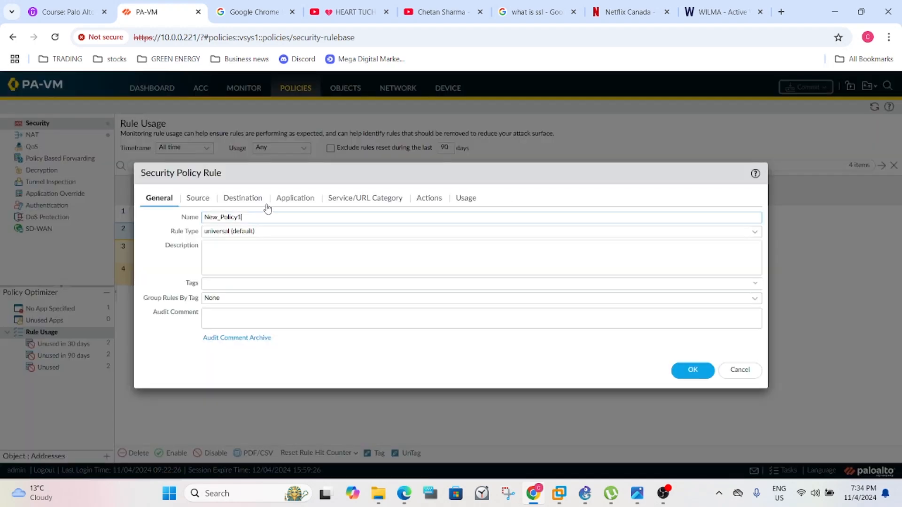
{"action": "left_click", "coordinate": [429, 199]}
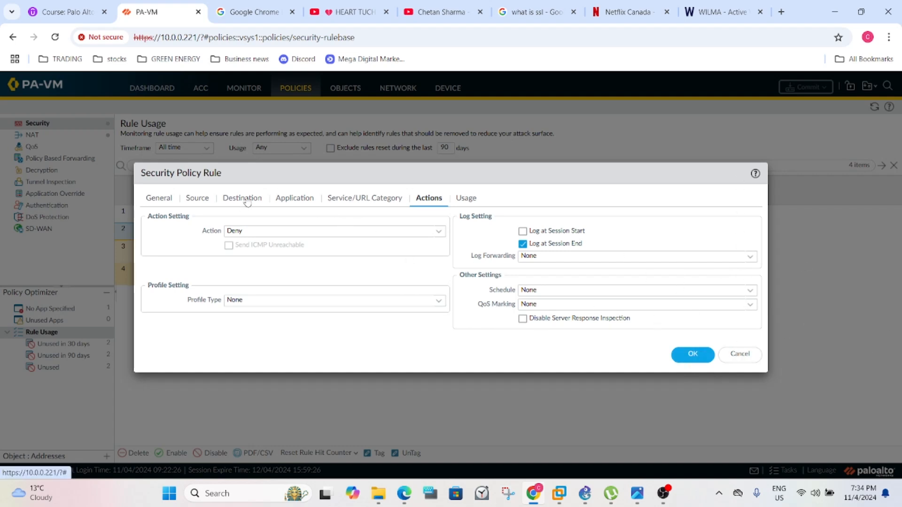
{"action": "left_click", "coordinate": [371, 200]}
{"action": "left_click", "coordinate": [301, 199]}
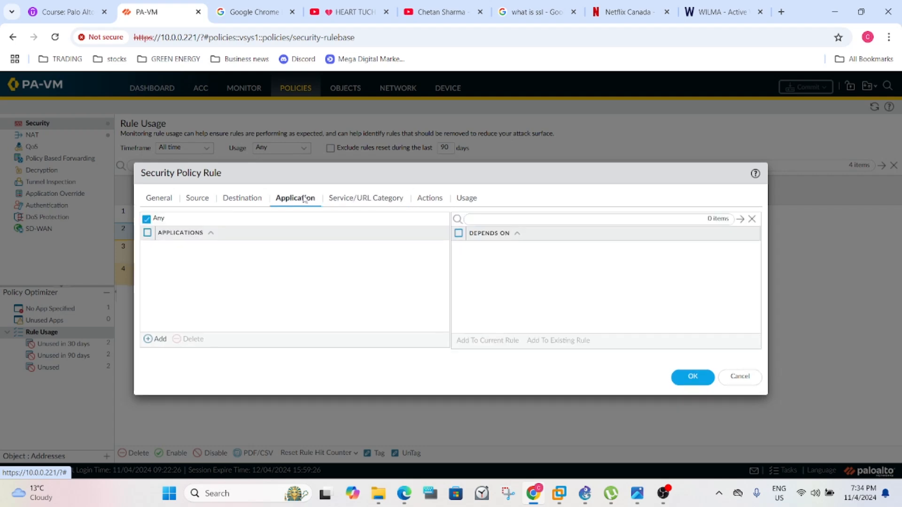
{"action": "left_click", "coordinate": [256, 198]}
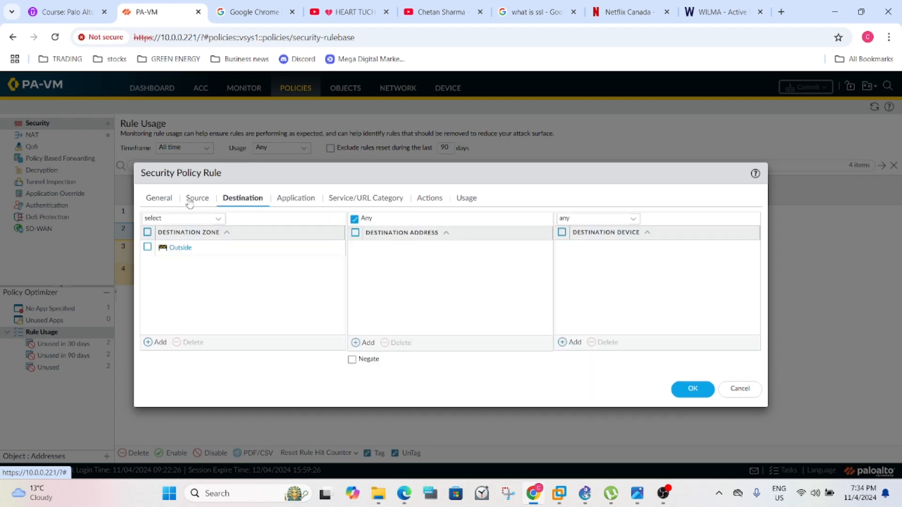
{"action": "left_click", "coordinate": [190, 201]}
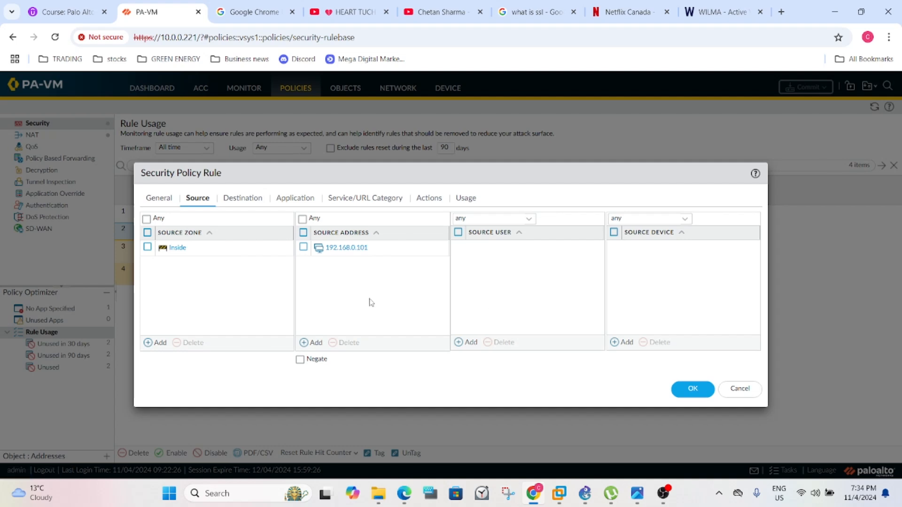
{"action": "left_click", "coordinate": [754, 397]}
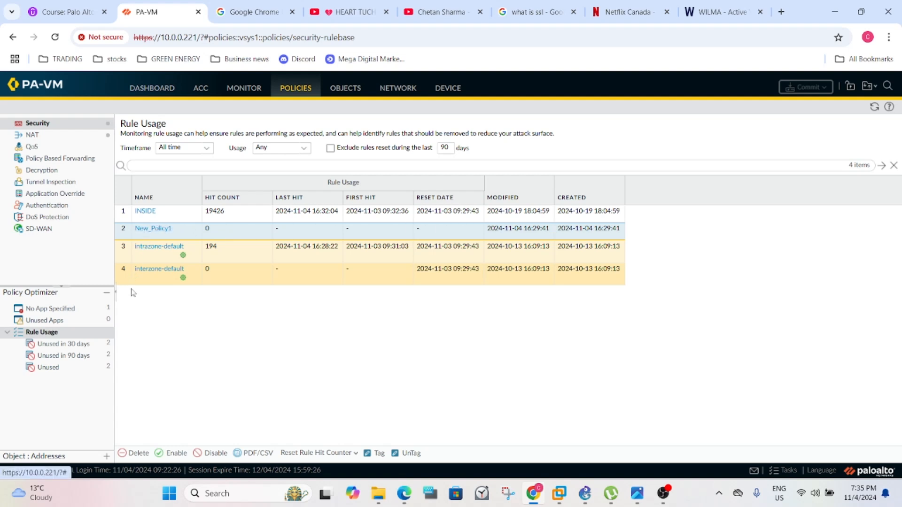
- Move New_Policy1 before the INSIDE rule in the security rule order
{"action": "left_click", "coordinate": [193, 232]}
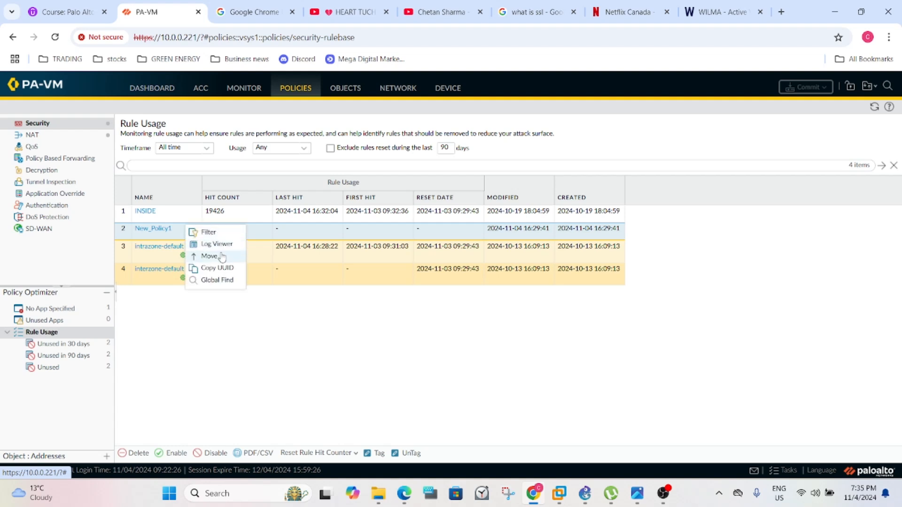
{"action": "left_click", "coordinate": [208, 256]}
{"action": "left_click", "coordinate": [432, 266]}
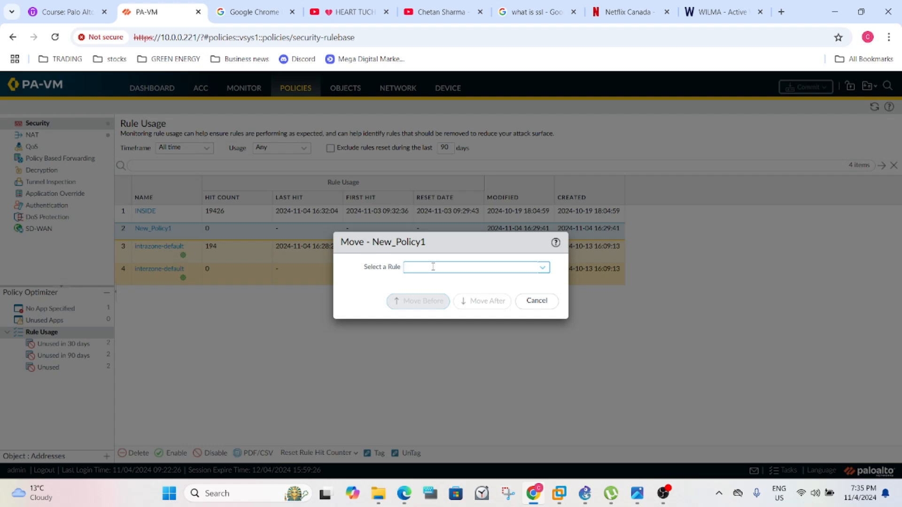
{"action": "type", "text": "inside"}
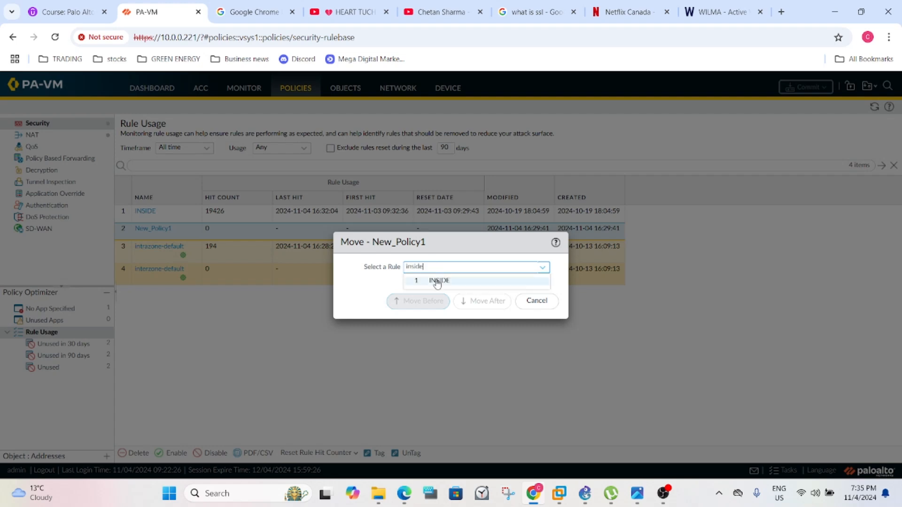
{"action": "left_click", "coordinate": [437, 280]}
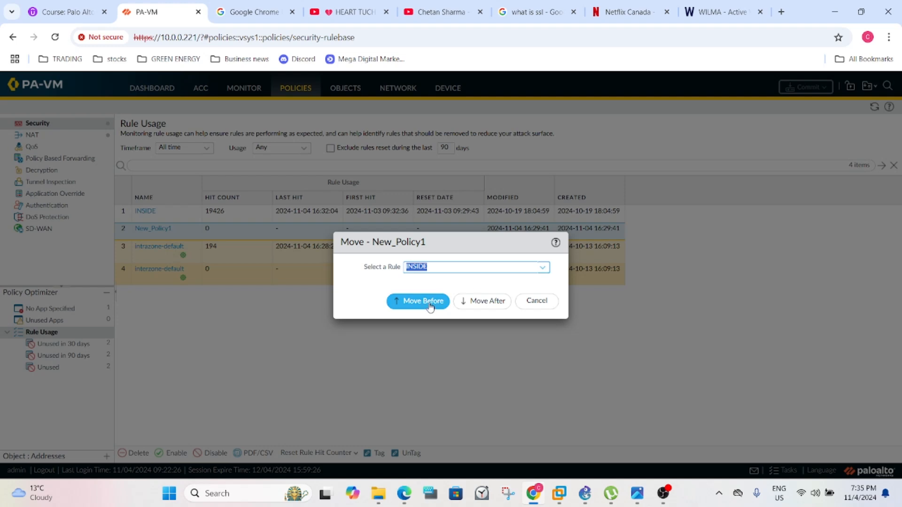
{"action": "left_click", "coordinate": [430, 308]}
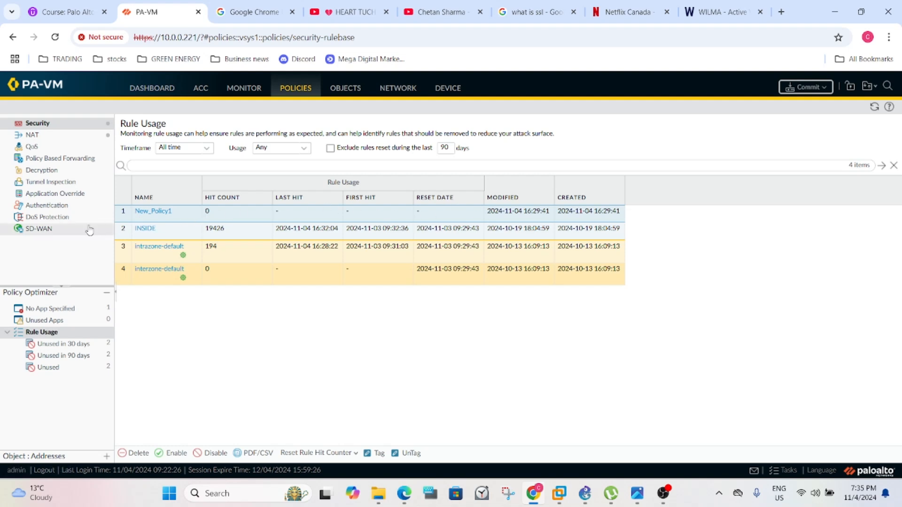
- Commit all changes to the firewall so the new rule order takes effect
{"action": "mouse_move", "coordinate": [664, 505]}
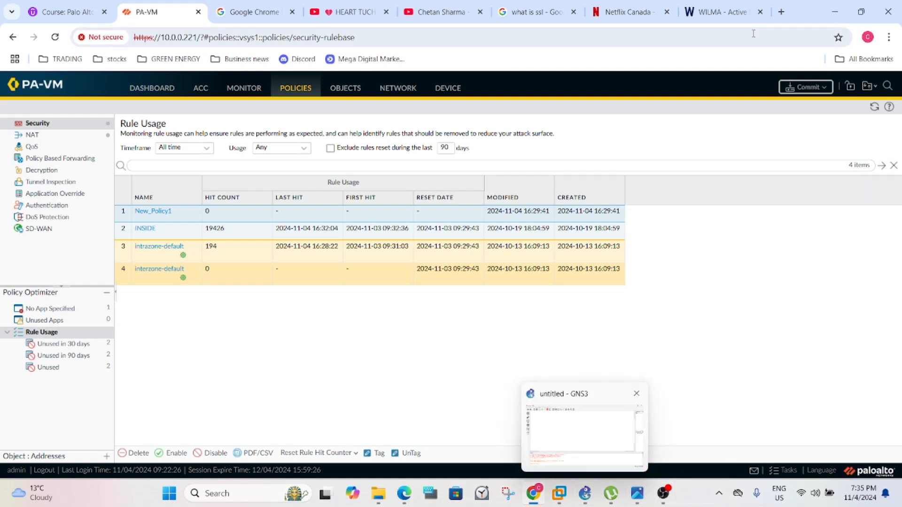
{"action": "left_click", "coordinate": [794, 88]}
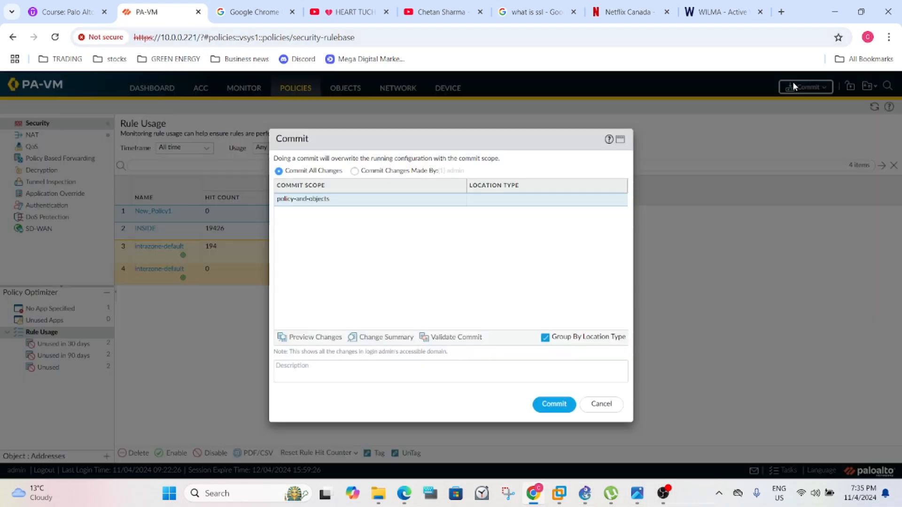
{"action": "left_click", "coordinate": [554, 405]}
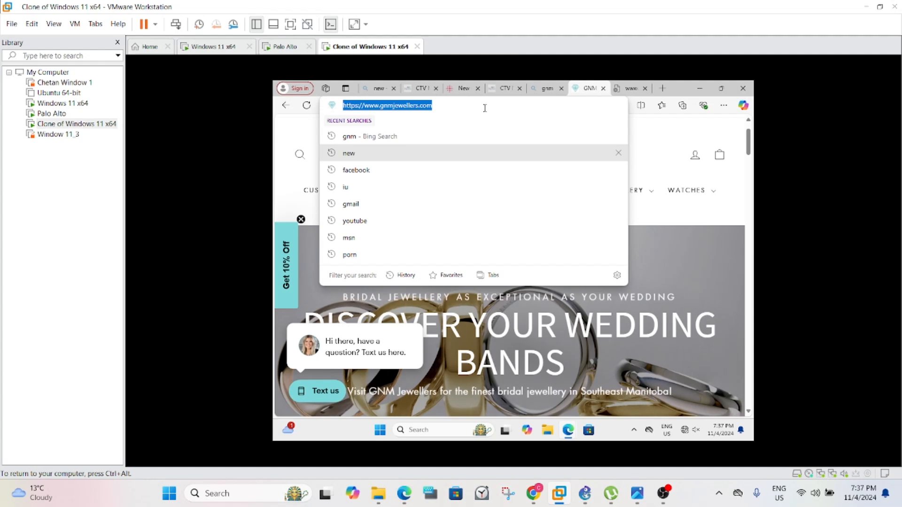
{"action": "key", "text": "Return"}
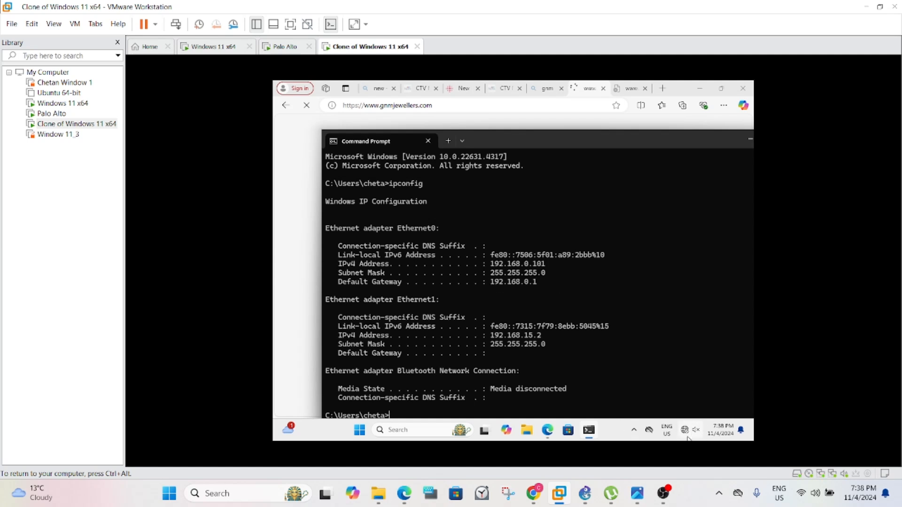
{"action": "mouse_move", "coordinate": [666, 502]}
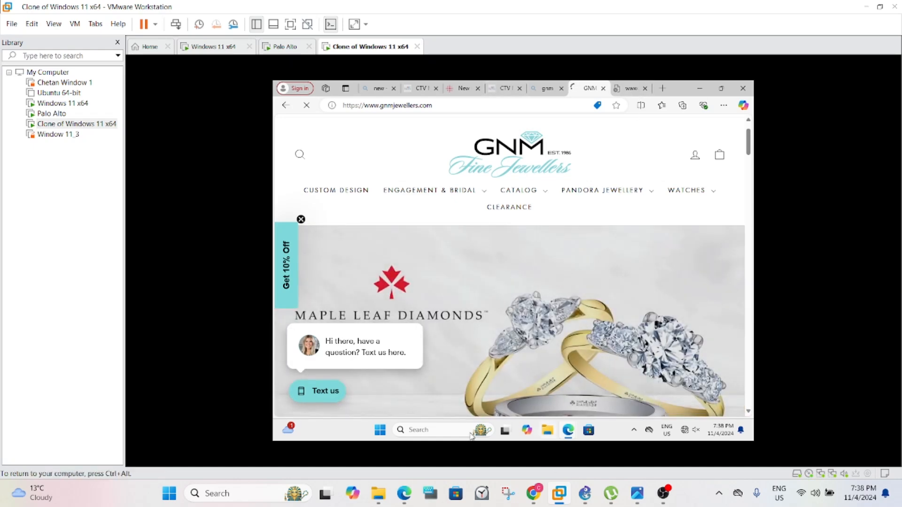
{"action": "left_click", "coordinate": [452, 429]}
{"action": "type", "text": "cmd"}
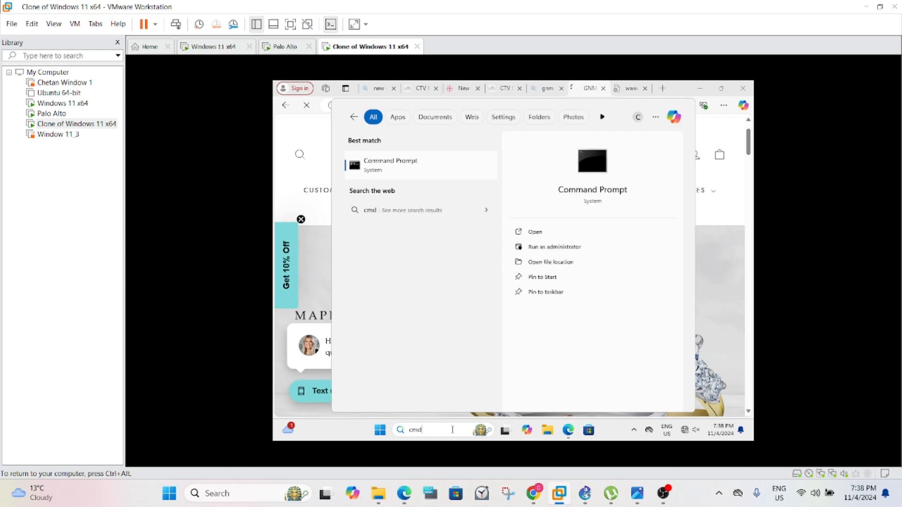
{"action": "key", "text": "Return"}
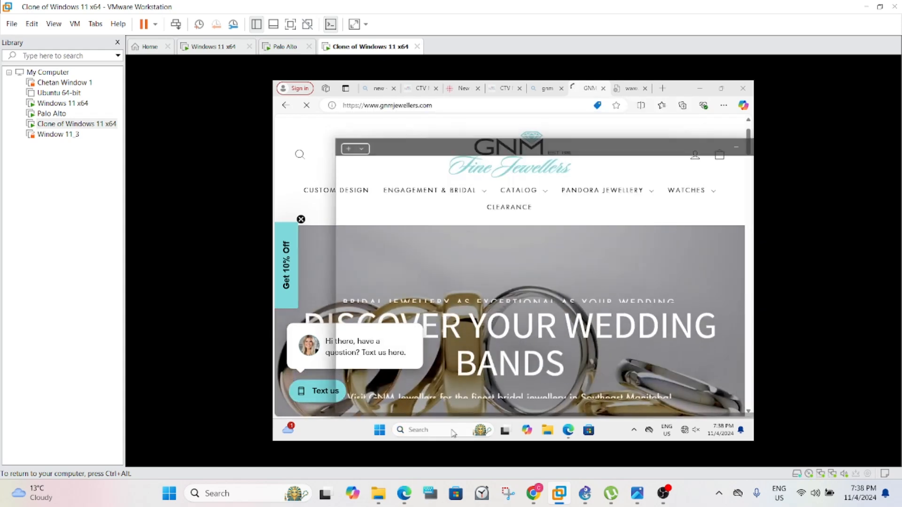